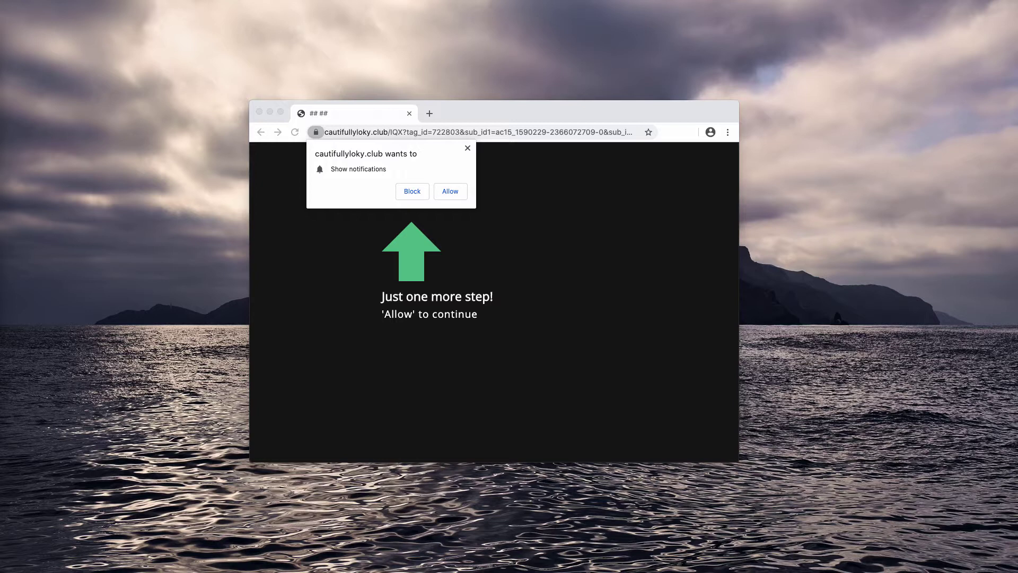
Allow cautifullyloky.club to show notifications.
drag(601, 111, 611, 115)
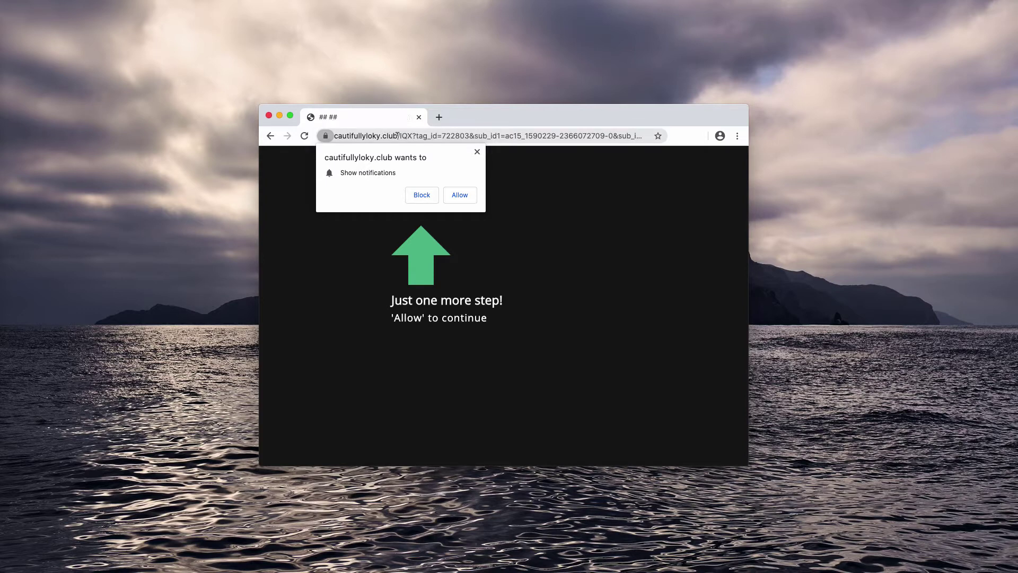
drag(395, 136, 356, 136)
click(356, 135)
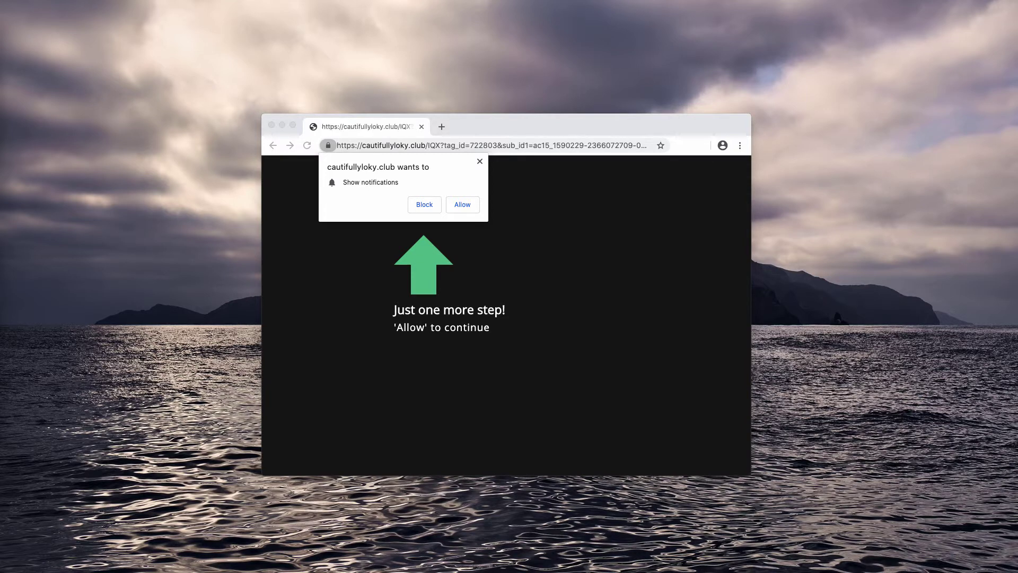
drag(523, 130, 520, 140)
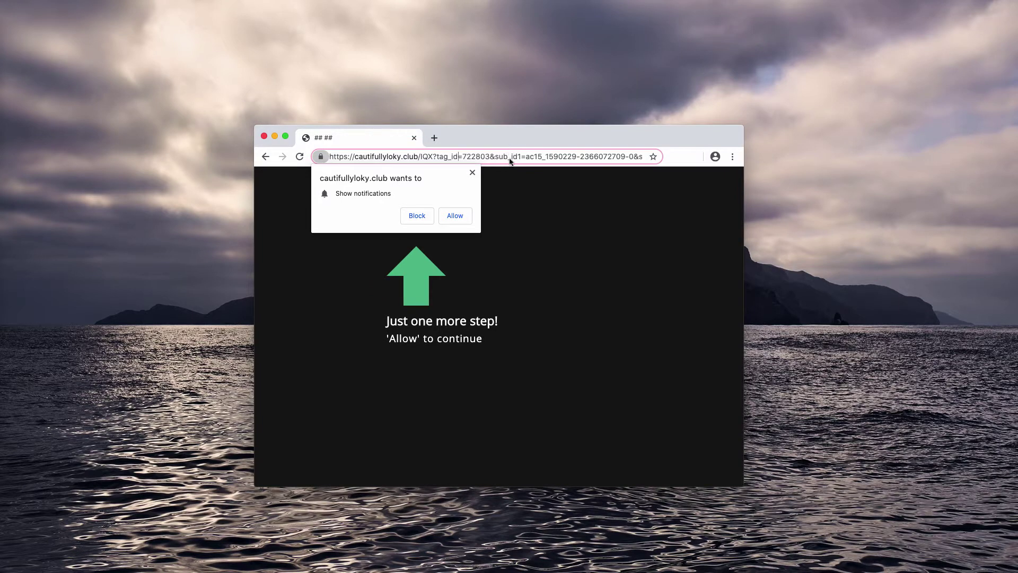
click(455, 216)
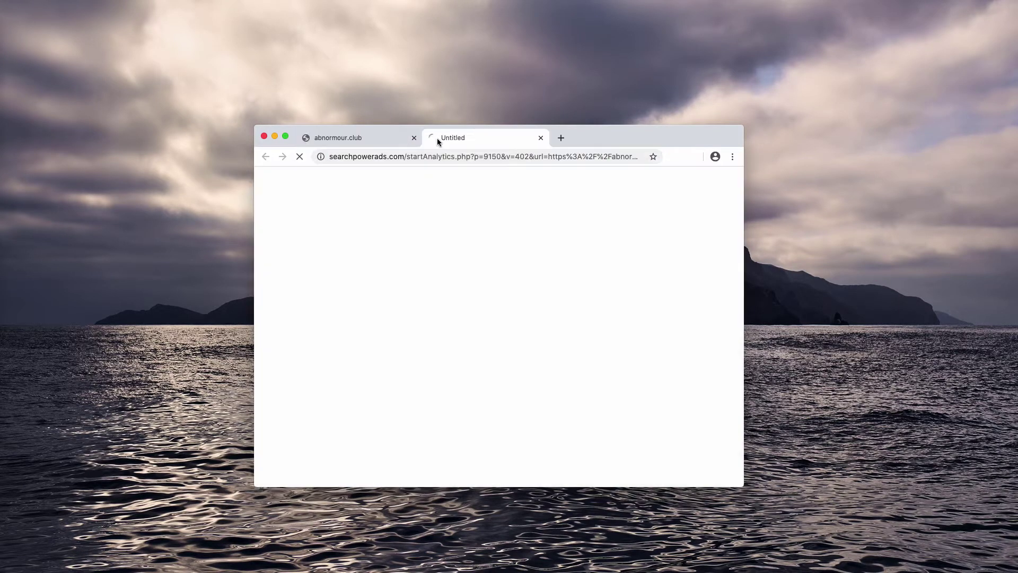
Close the unreachable utarget.ru tab and the empty New Tab.
click(559, 138)
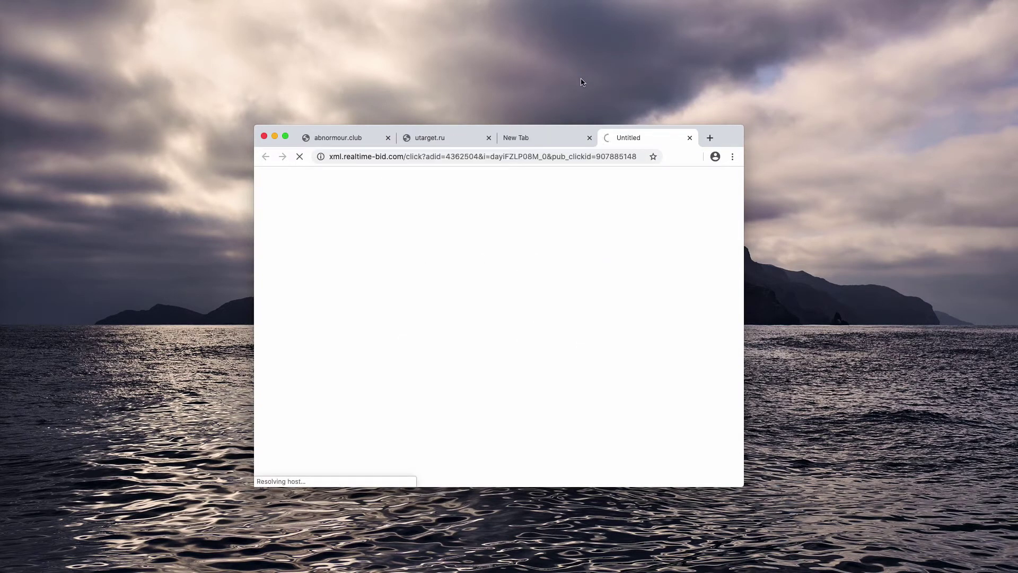
click(526, 136)
click(455, 137)
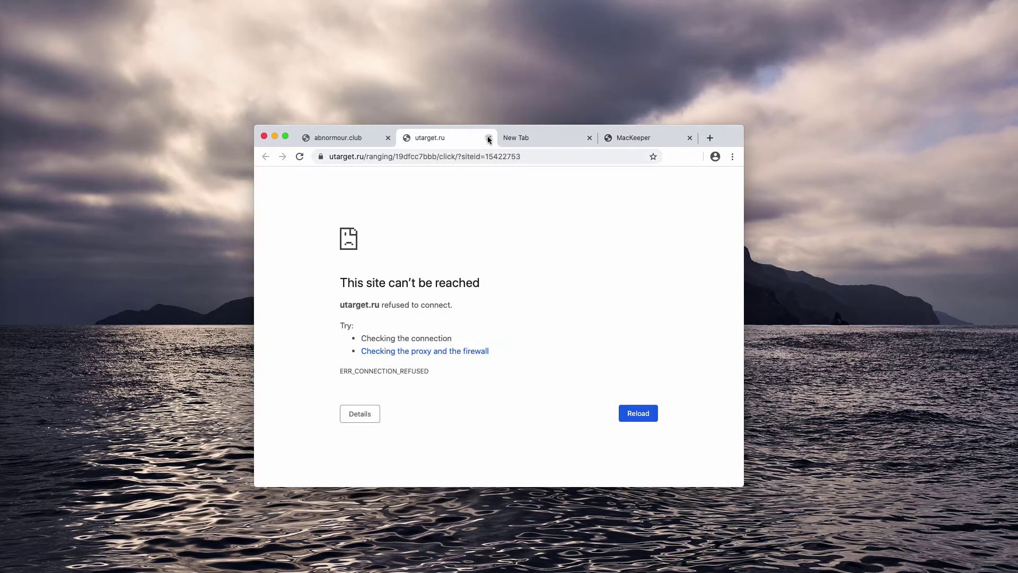
click(489, 138)
click(489, 138)
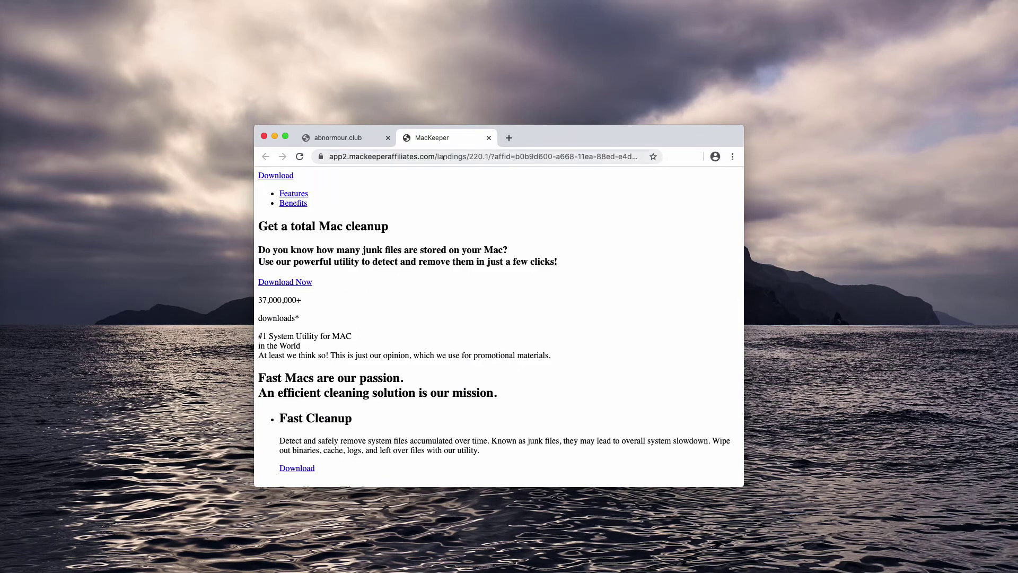
Open the Combo Cleaner website from a New Tab shortcut, then return to the MacKeeper tab.
click(508, 137)
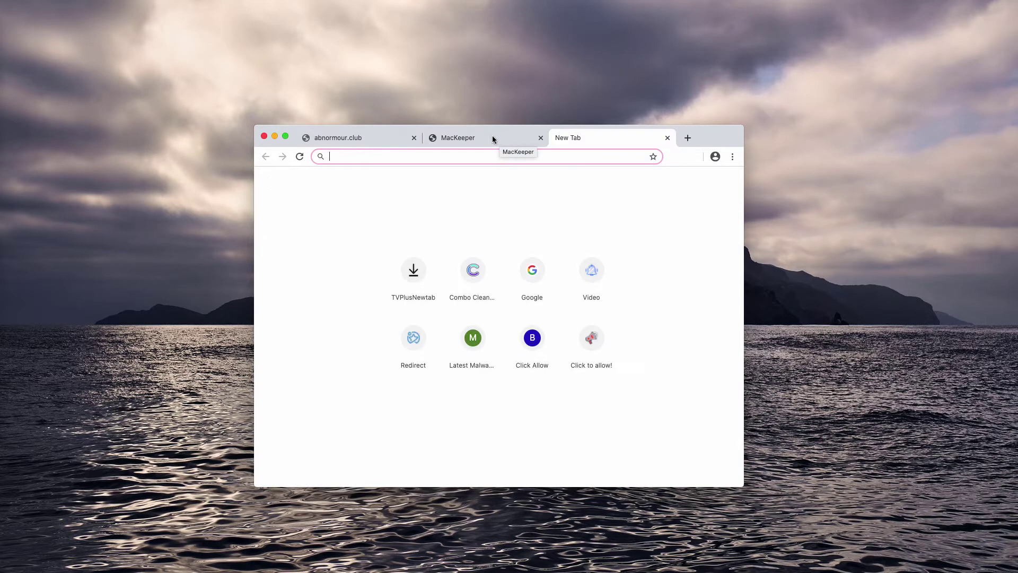
click(471, 279)
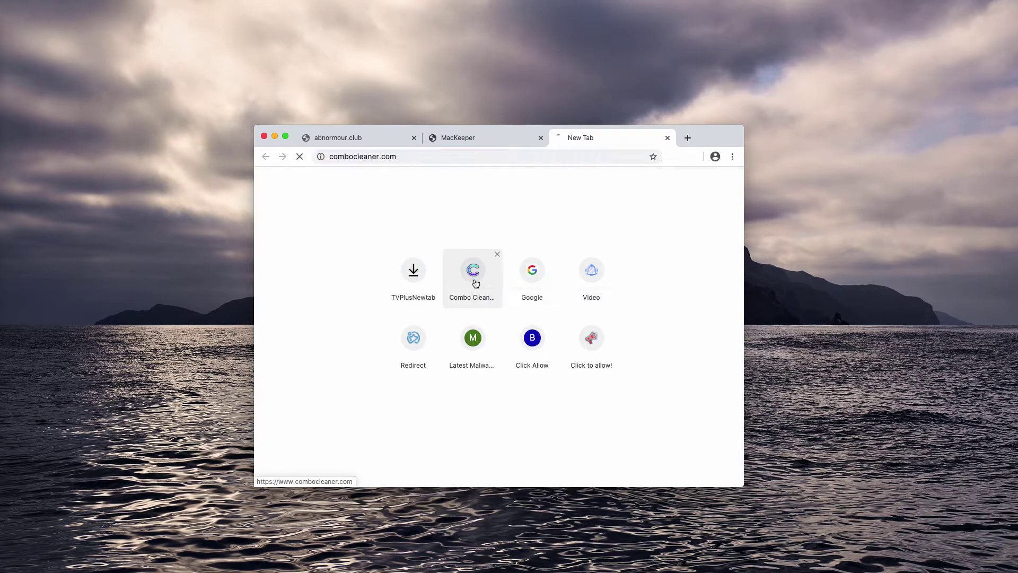
click(489, 133)
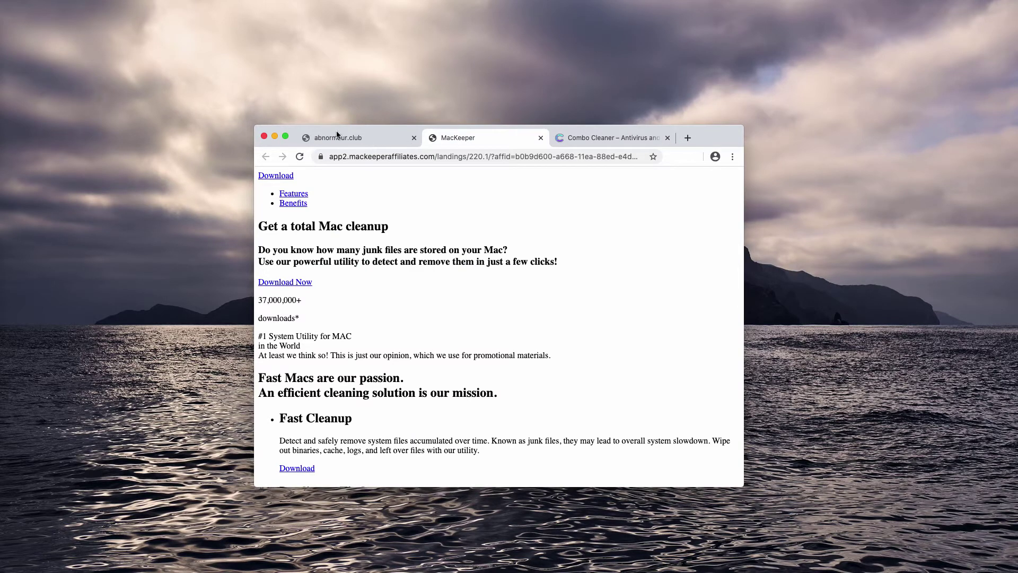
Go to Chromium's Site Settings > Notifications page.
click(732, 156)
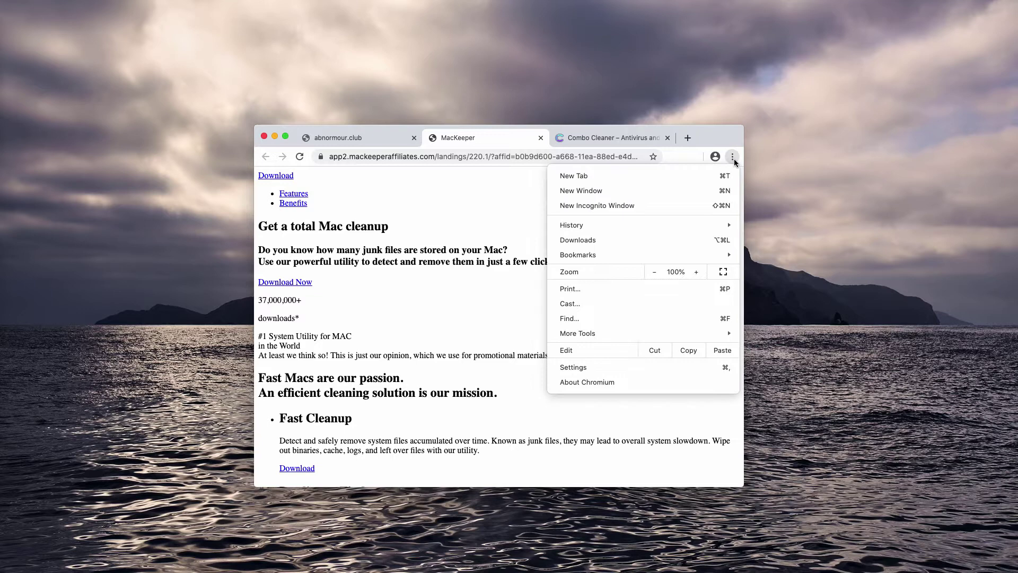
click(627, 365)
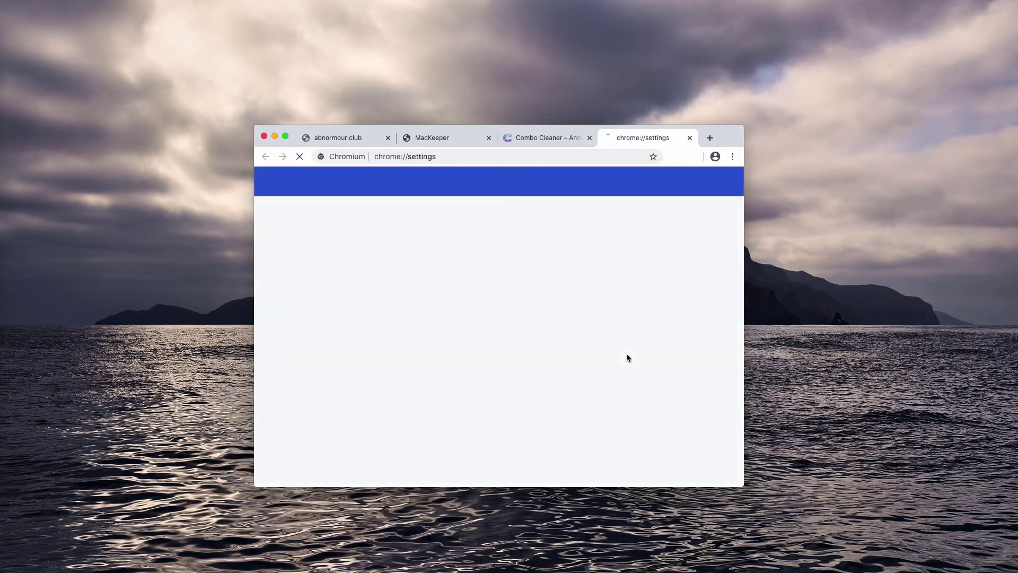
scroll(411, 389, down, 5)
click(393, 412)
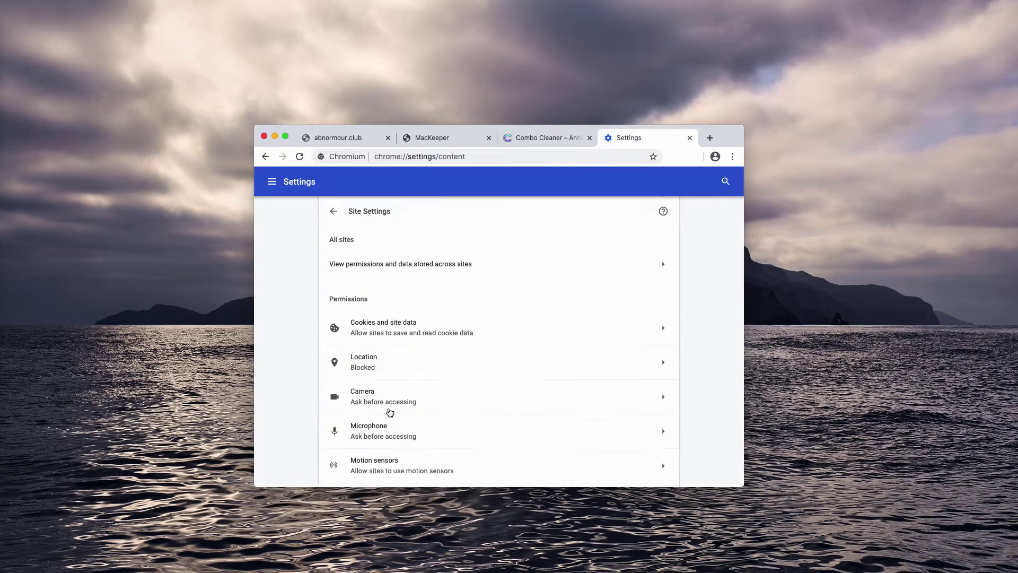
scroll(392, 409, down, 3)
click(392, 406)
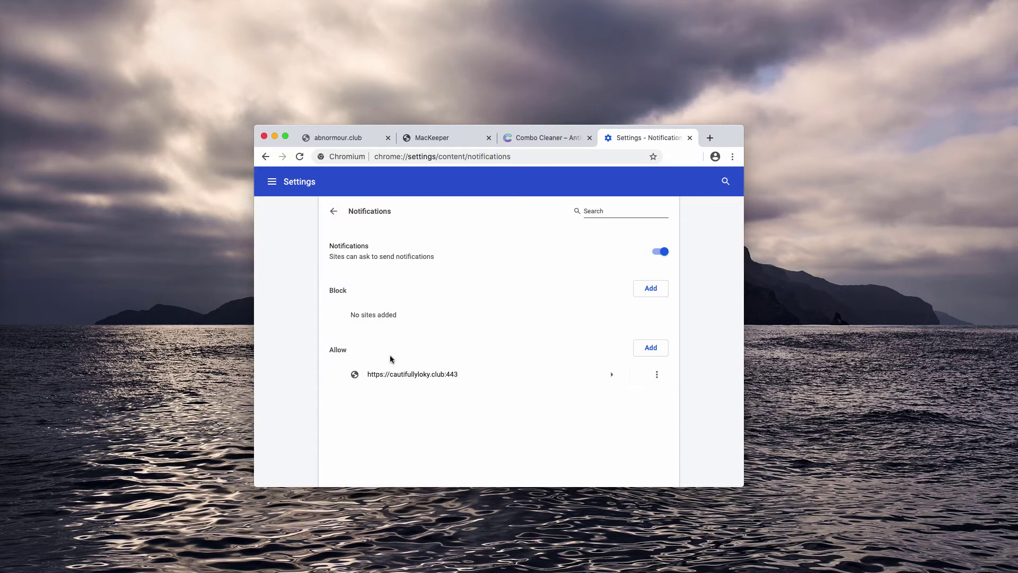
Remove cautifullyloky.club from the allowed notification sites and close the Settings tab.
drag(329, 349, 345, 348)
click(365, 355)
click(656, 374)
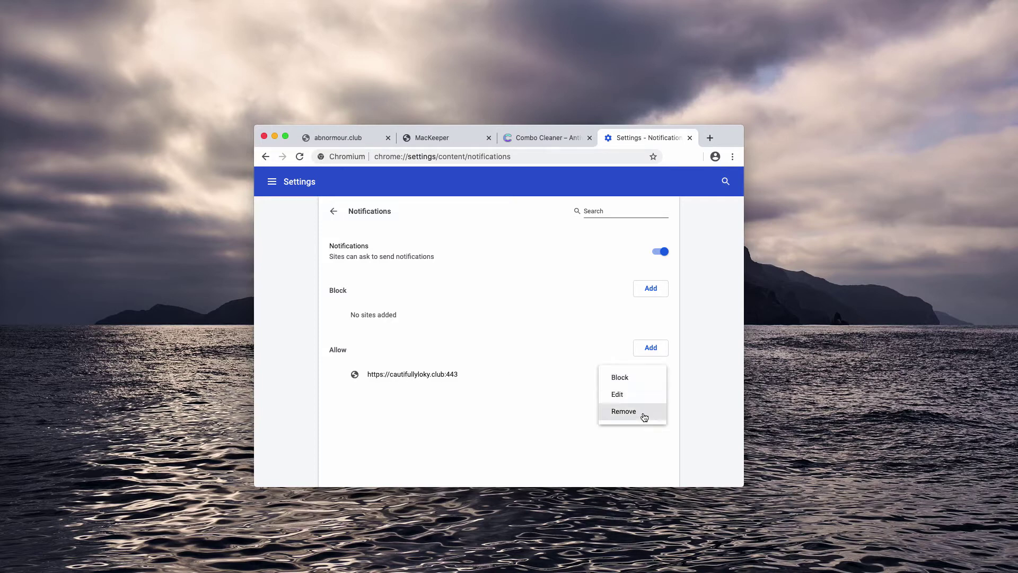
click(644, 413)
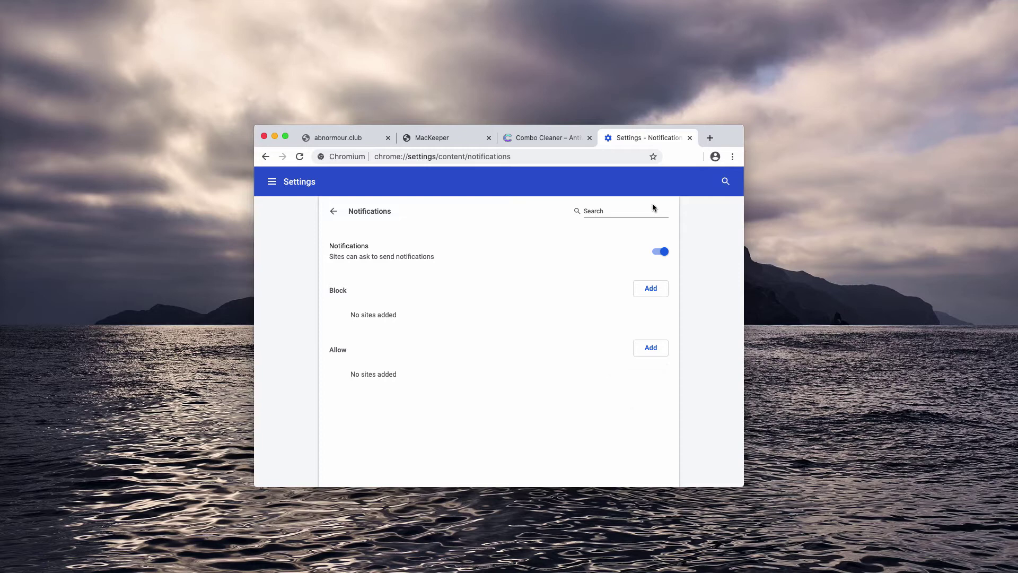
click(689, 138)
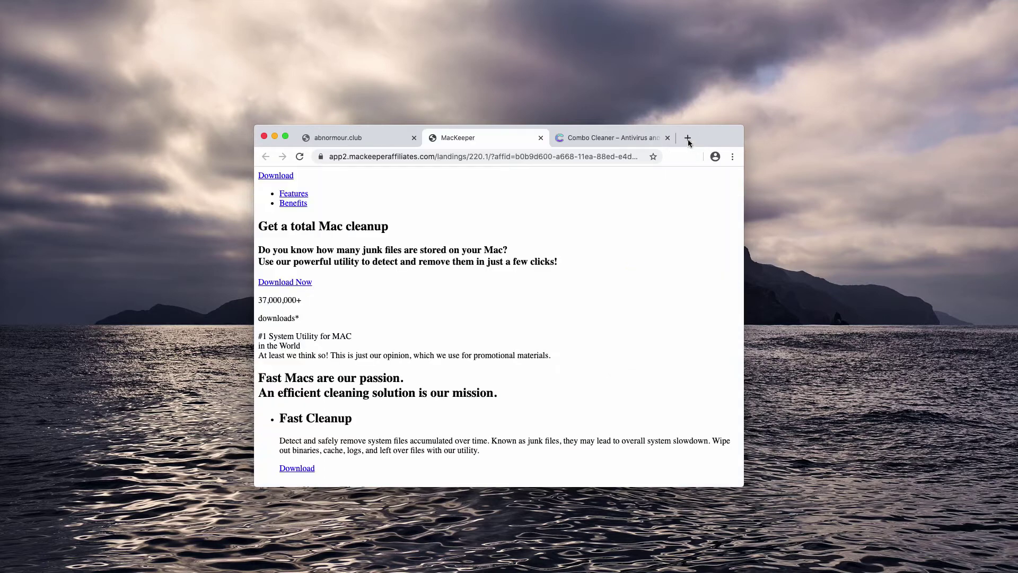
Close the MacKeeper and abnormour.club tabs and reveal the full combocleaner.com address.
click(540, 138)
click(414, 138)
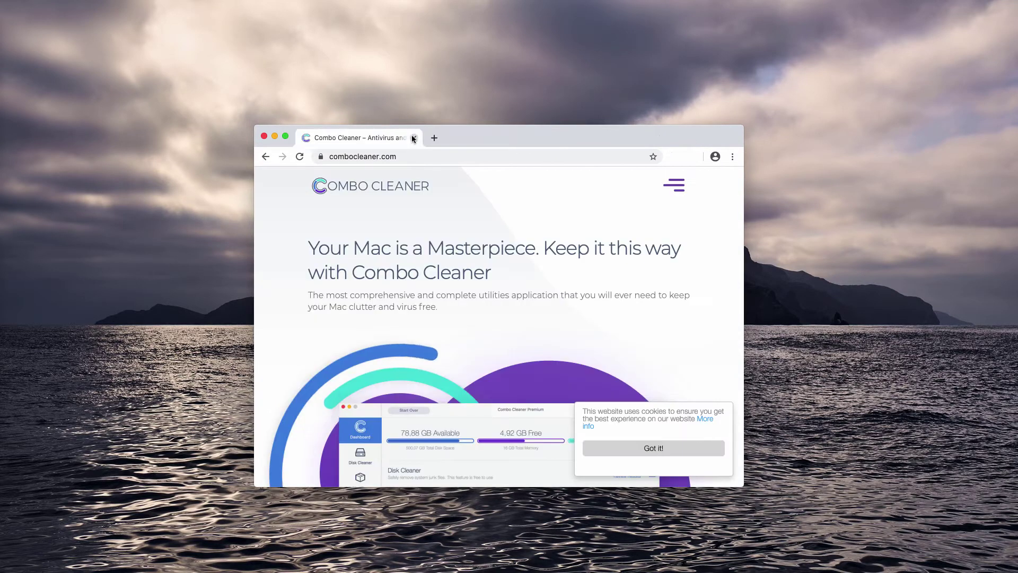
click(415, 157)
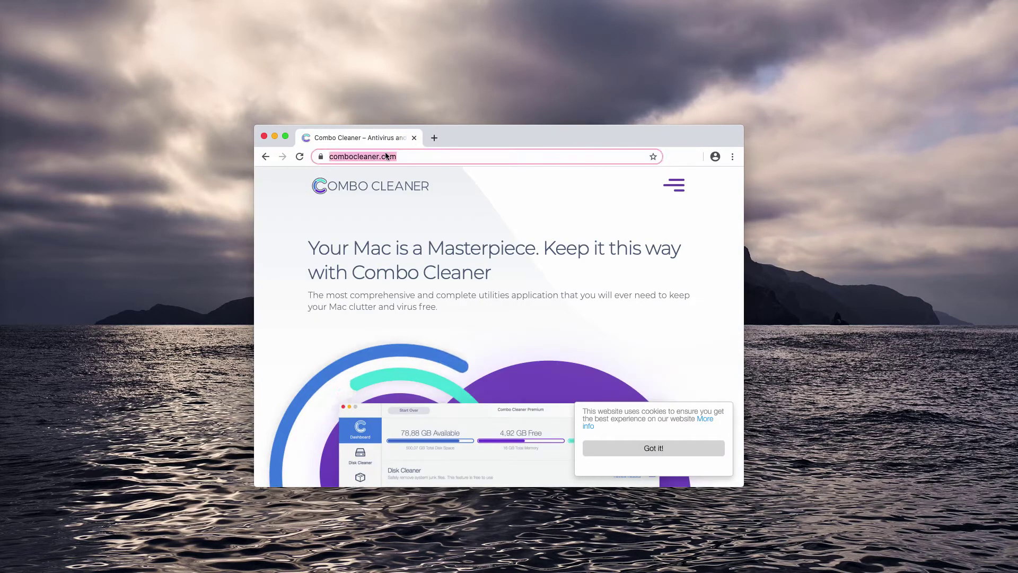
click(425, 156)
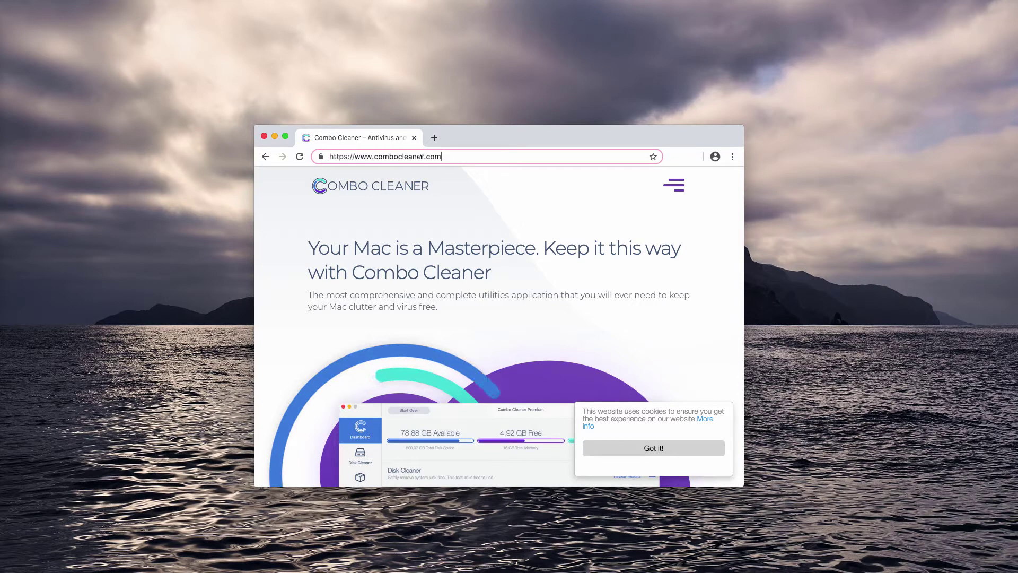
Select 'combocleaner.com' in the address bar.
double_click(376, 156)
key(End)
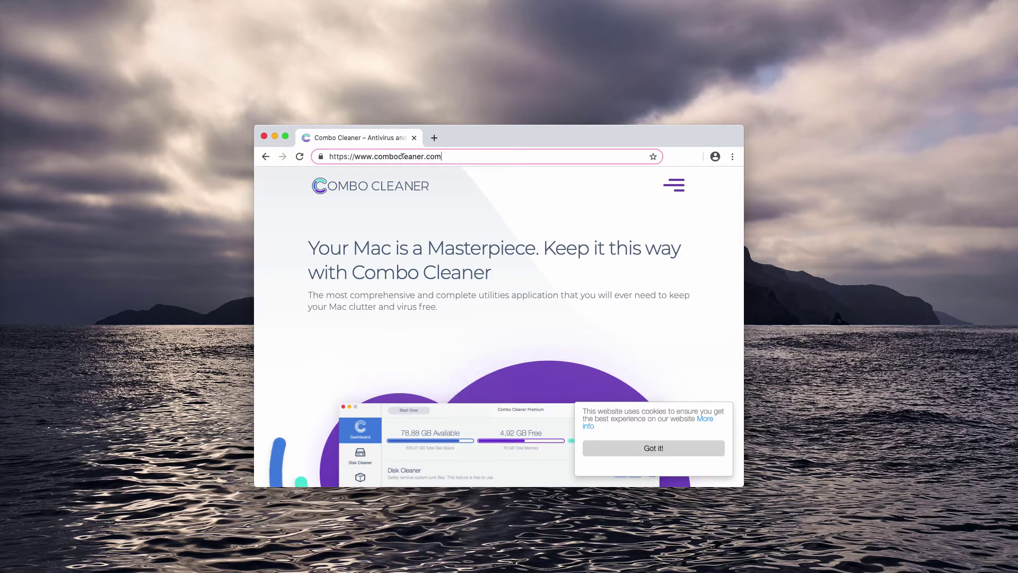
drag(374, 156, 465, 156)
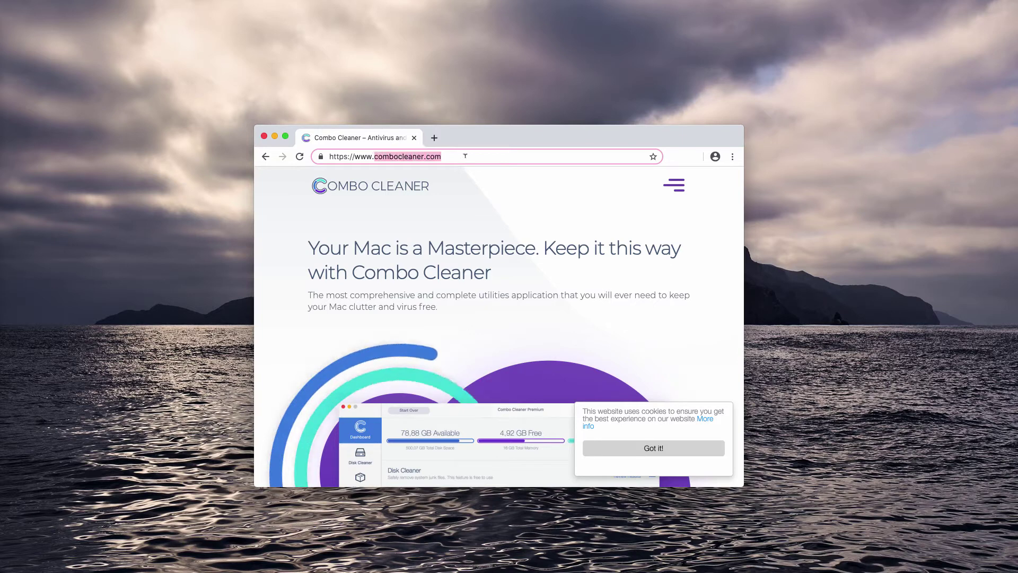
key(End)
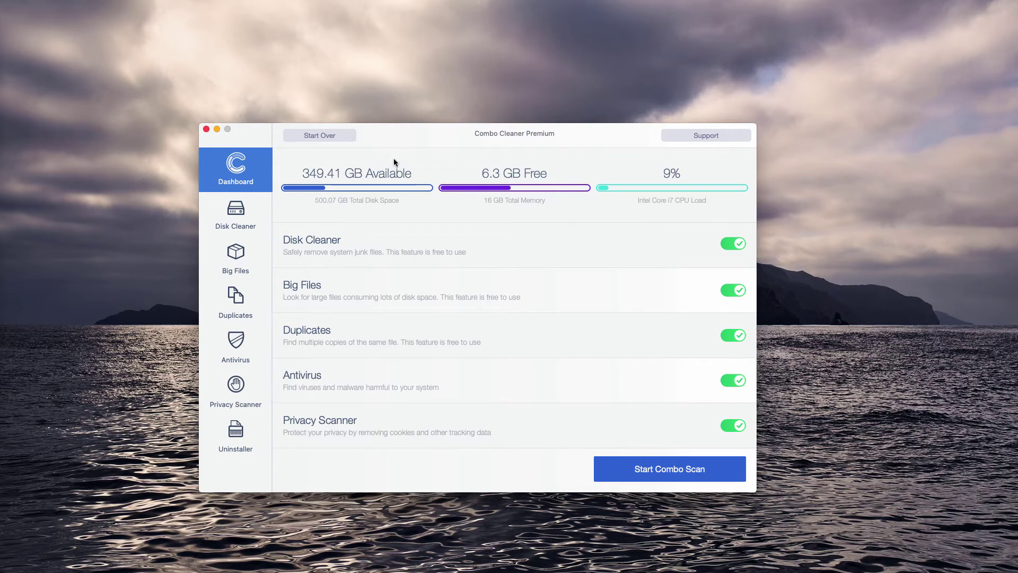
Run Combo Cleaner's full Combo Scan of the Mac.
drag(402, 136, 403, 183)
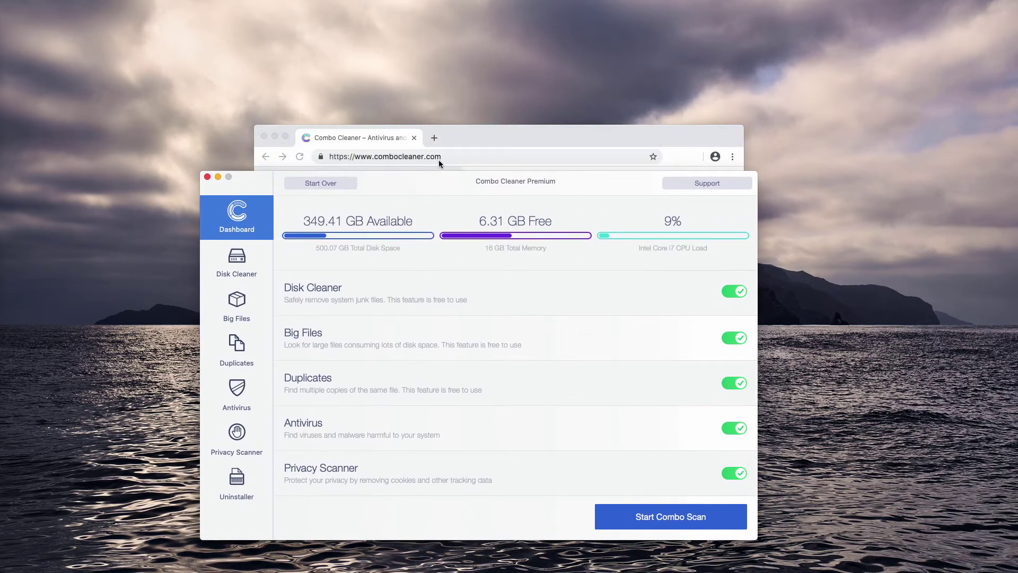
drag(583, 182, 586, 126)
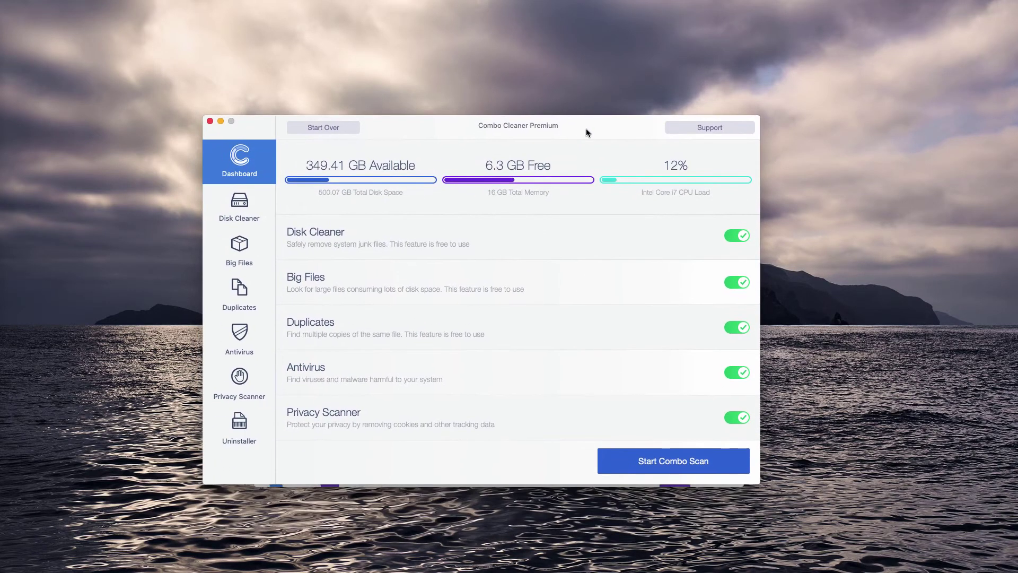
click(663, 459)
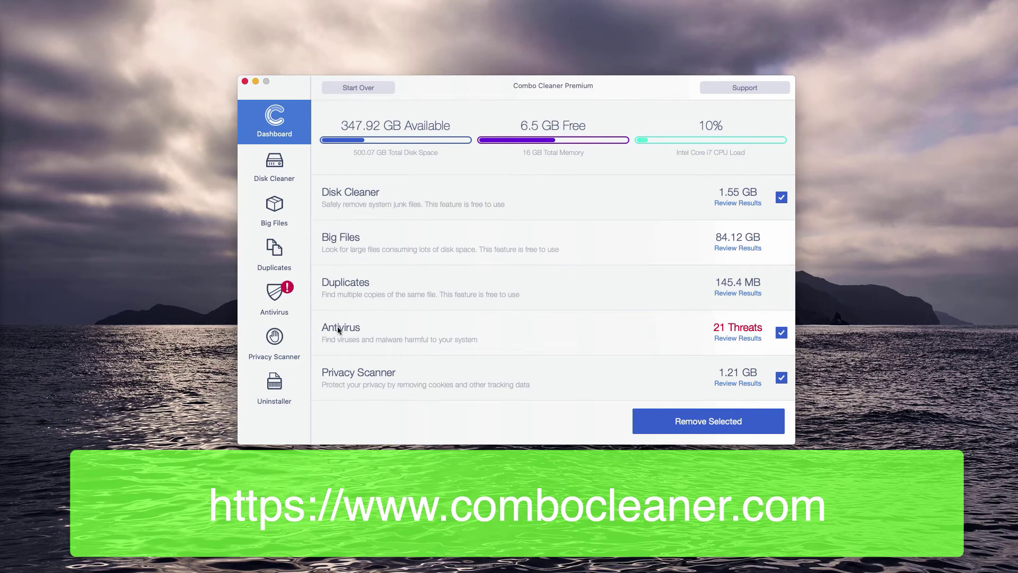
Open the Antivirus Review Results list of 21 detected threats.
click(742, 339)
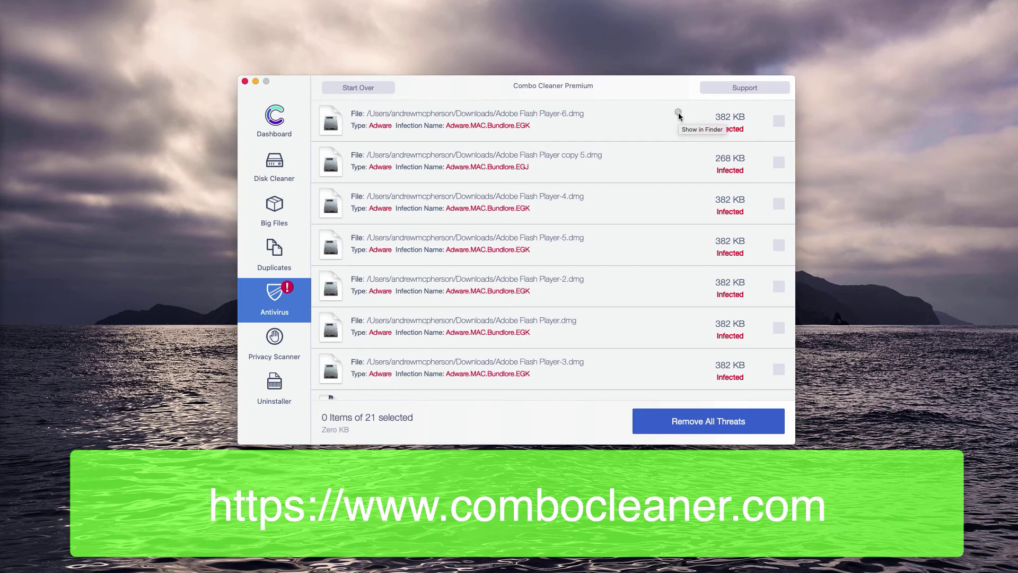
Move Adobe Flash Player-6.dmg to the Trash from Finder and close the Downloads window.
click(679, 113)
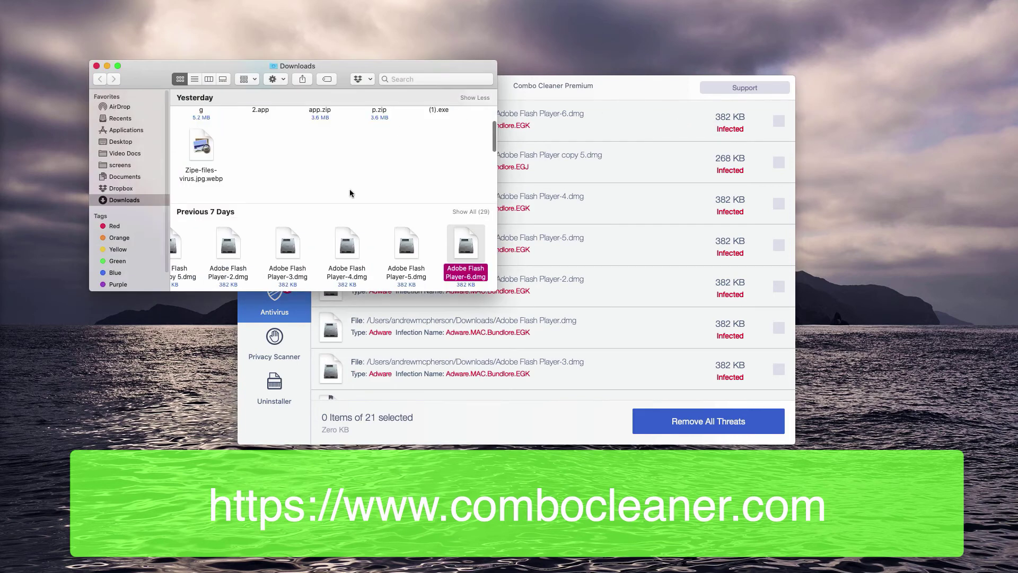
right_click(473, 248)
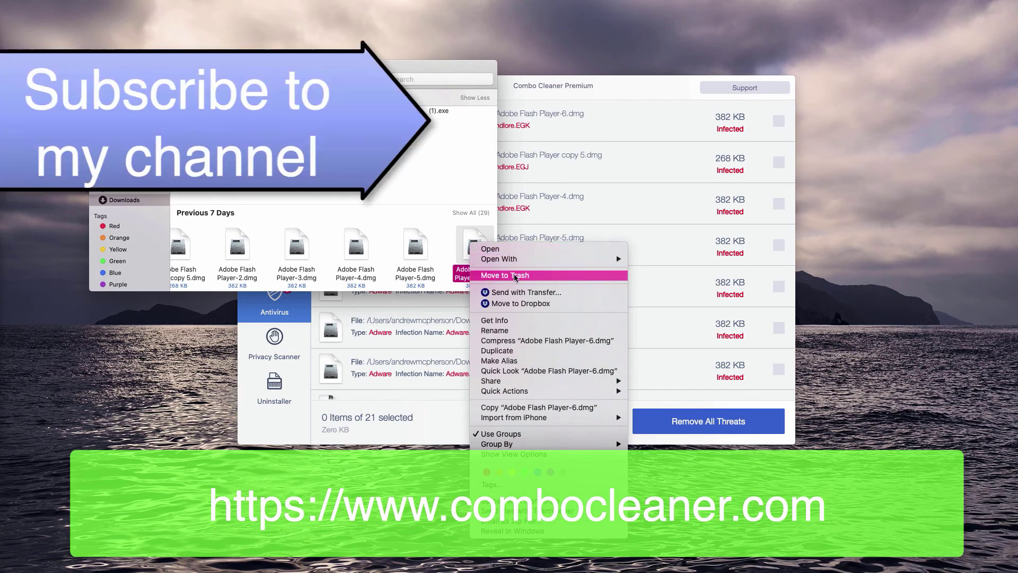
click(522, 279)
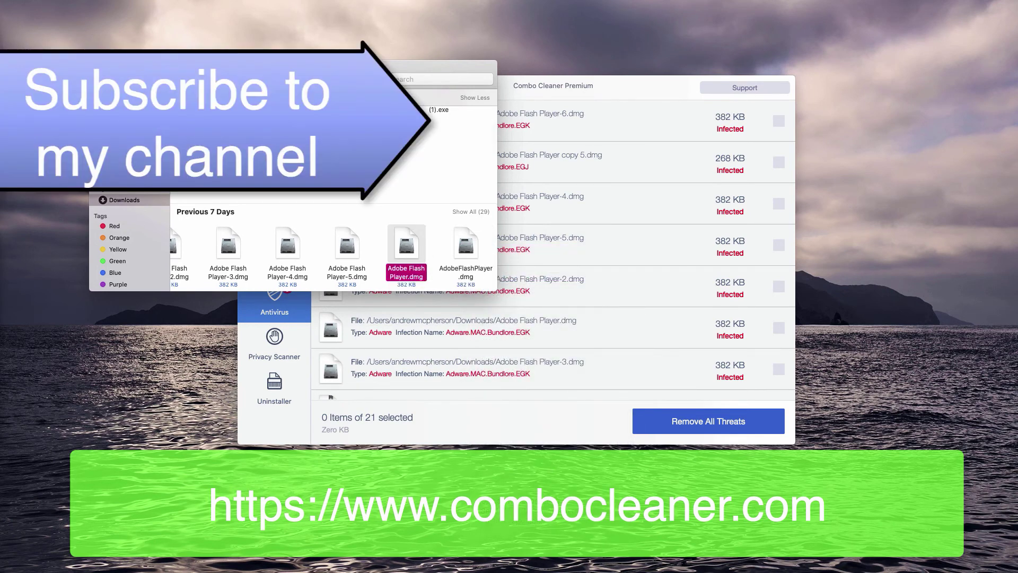
key(super+w)
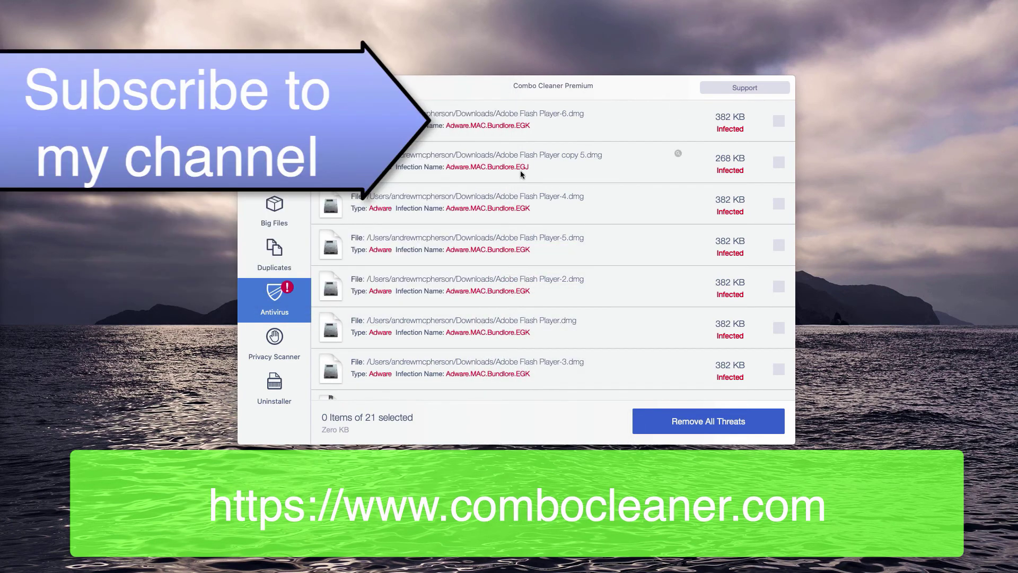
Move Adobe Flash Player copy 5.dmg to the Trash from Finder and close the Downloads window.
click(678, 154)
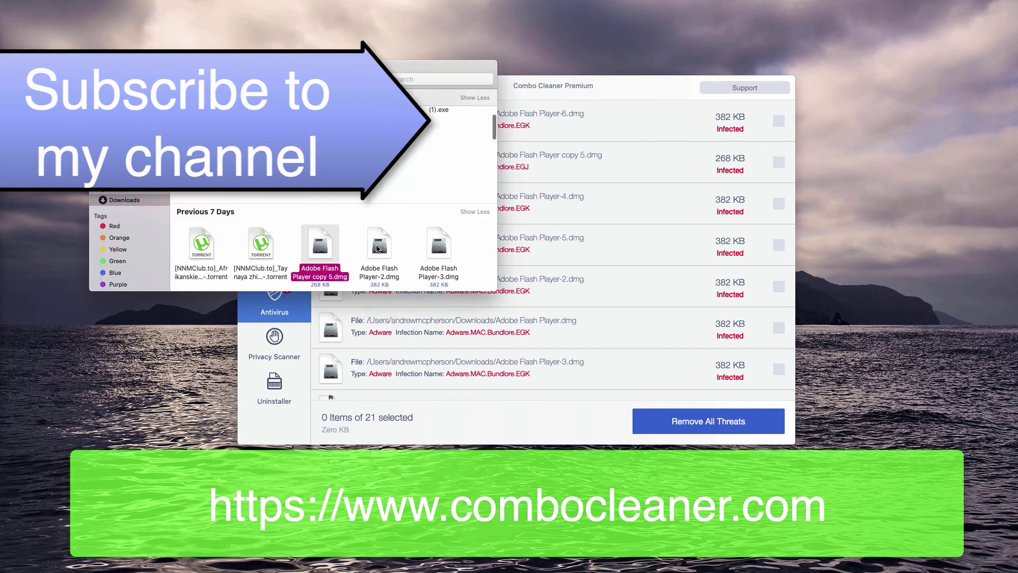
right_click(320, 247)
click(363, 281)
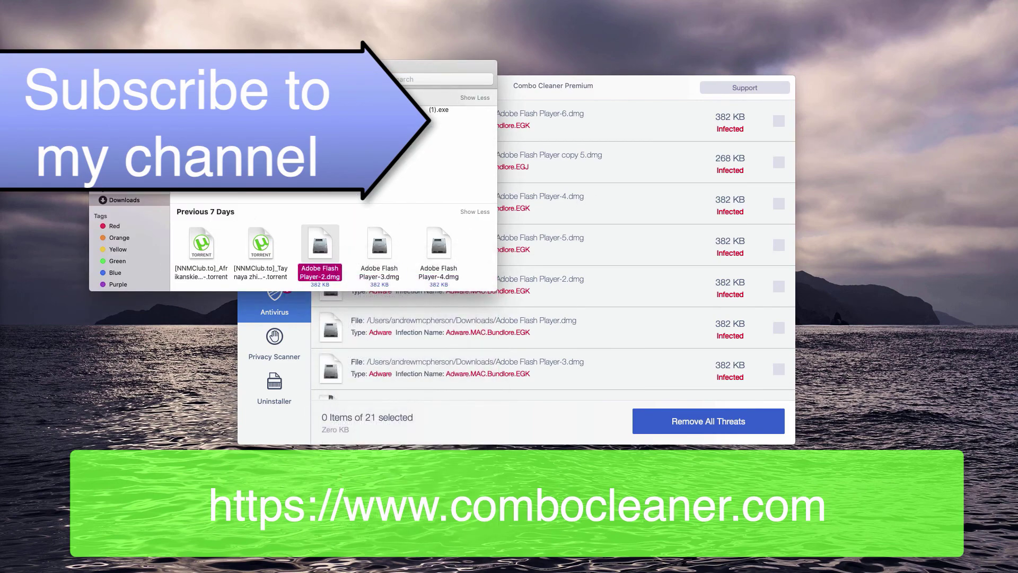
key(super+w)
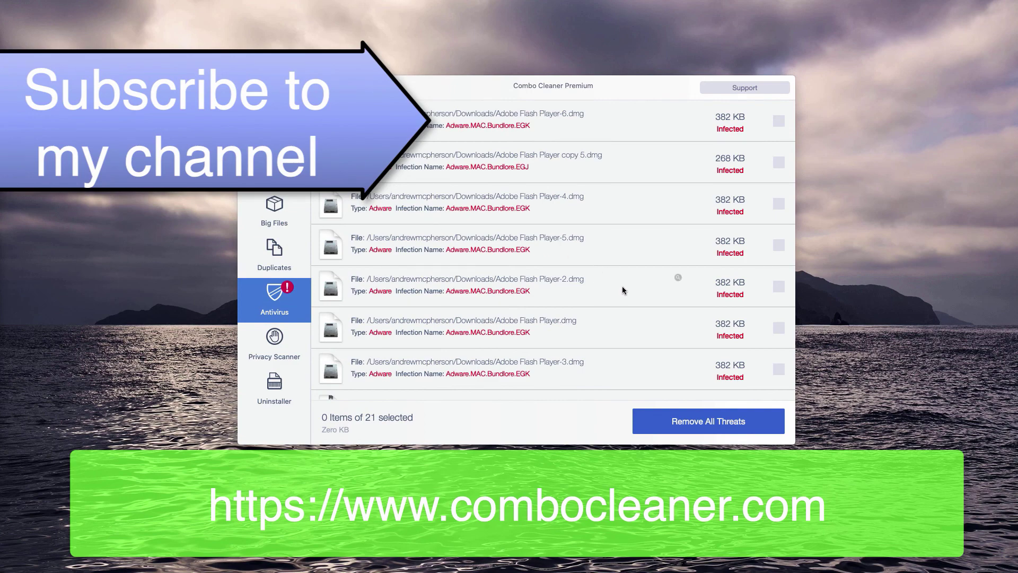
scroll(622, 285, down, 2)
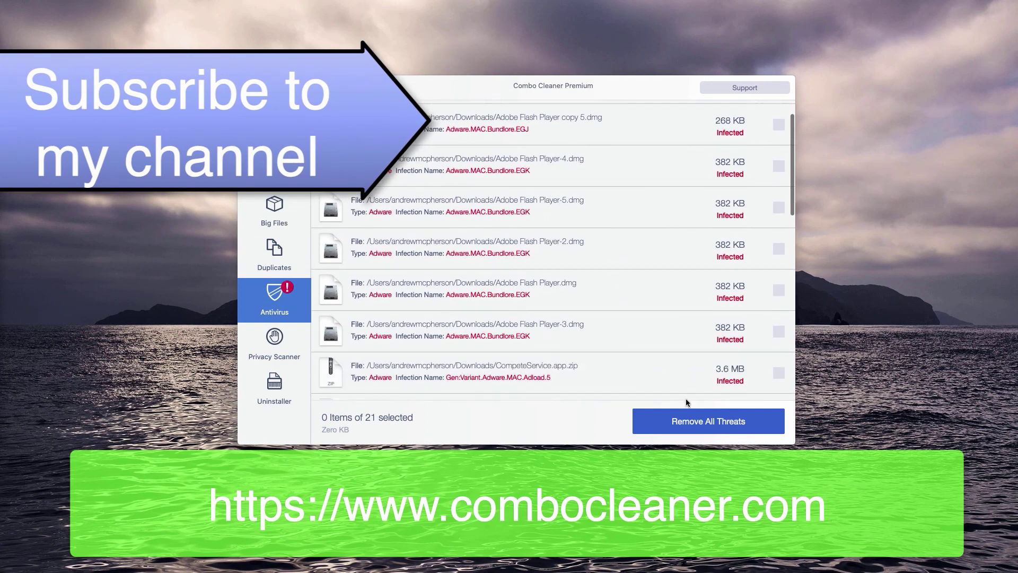